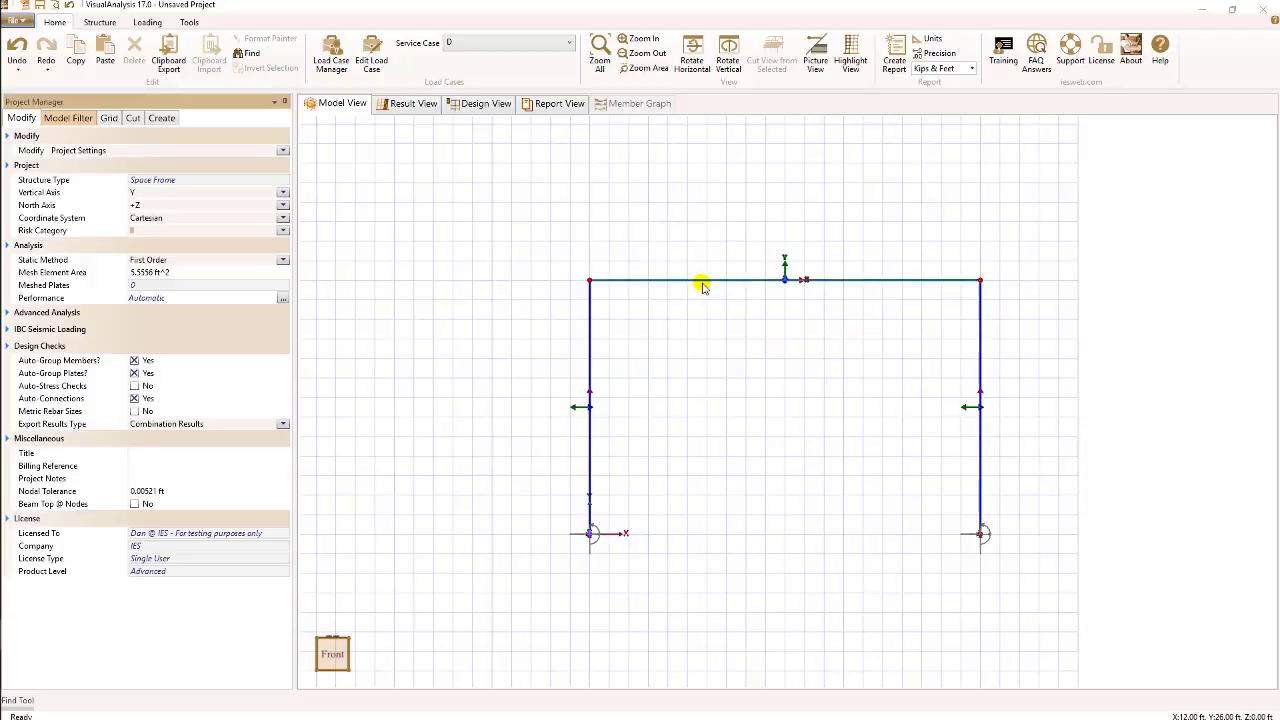
- Select the top beam and set its connection type to Simple Connect
left_click(702, 281)
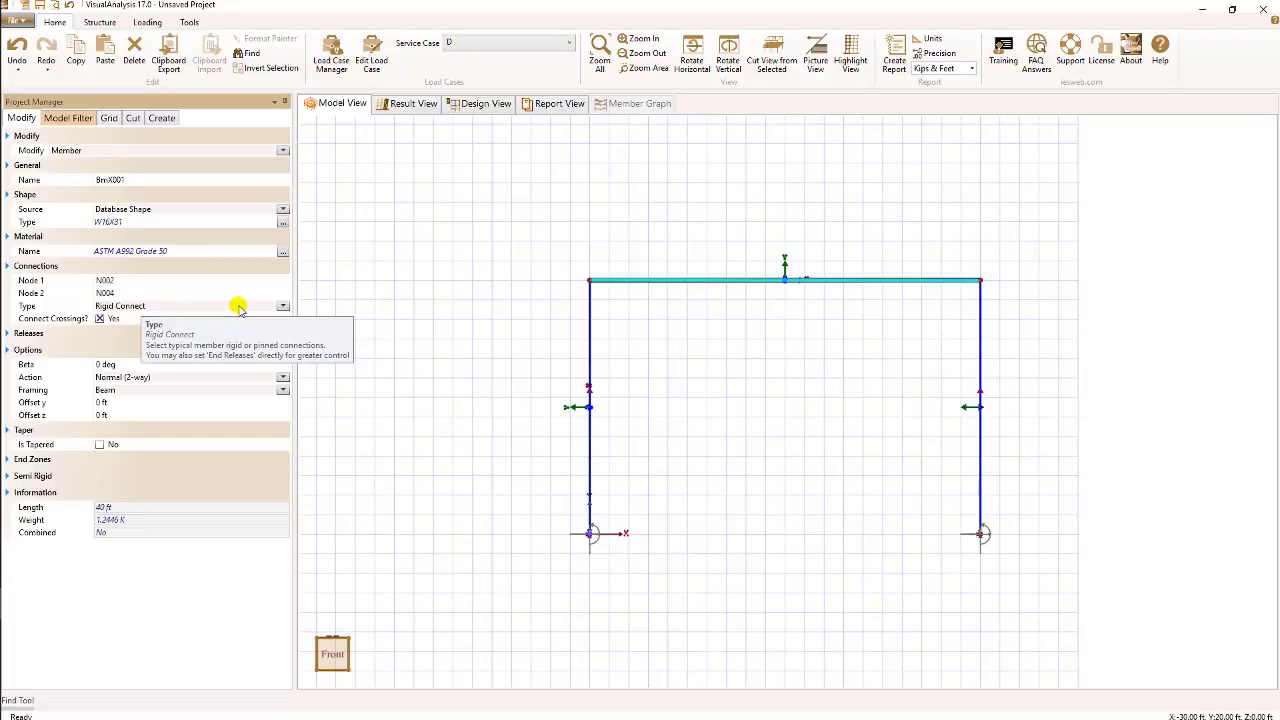
left_click(282, 307)
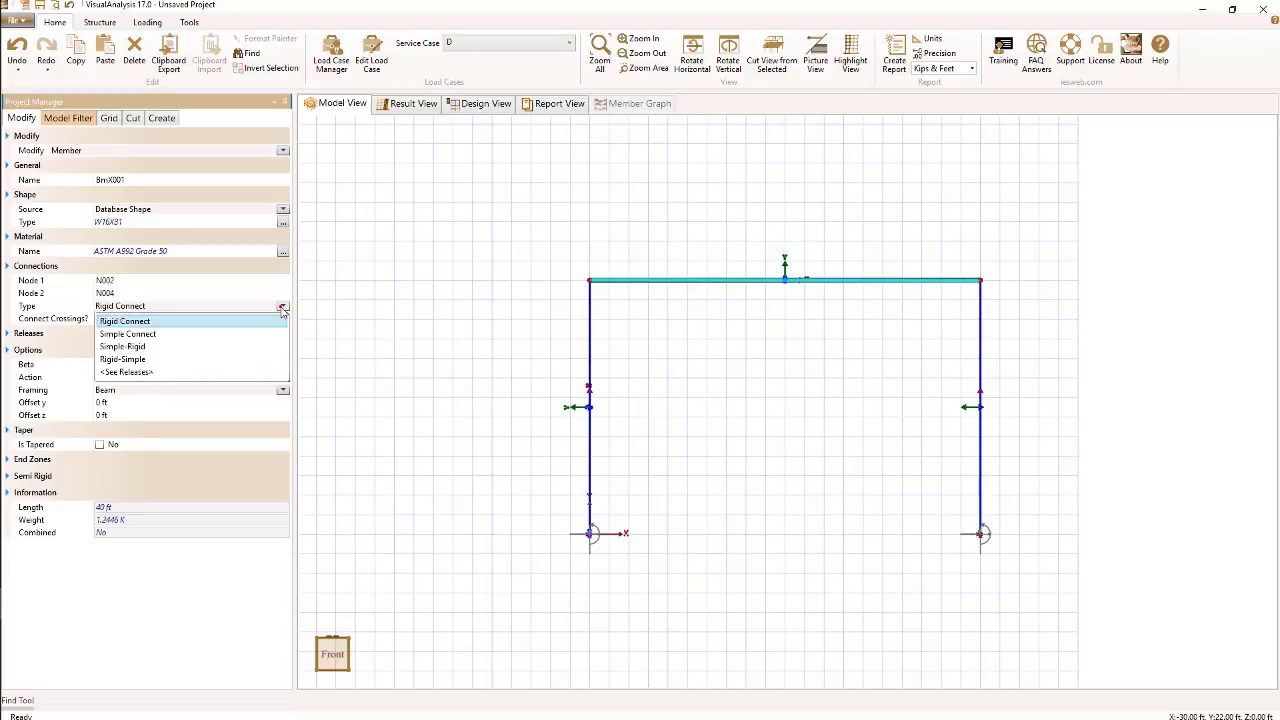
left_click(236, 334)
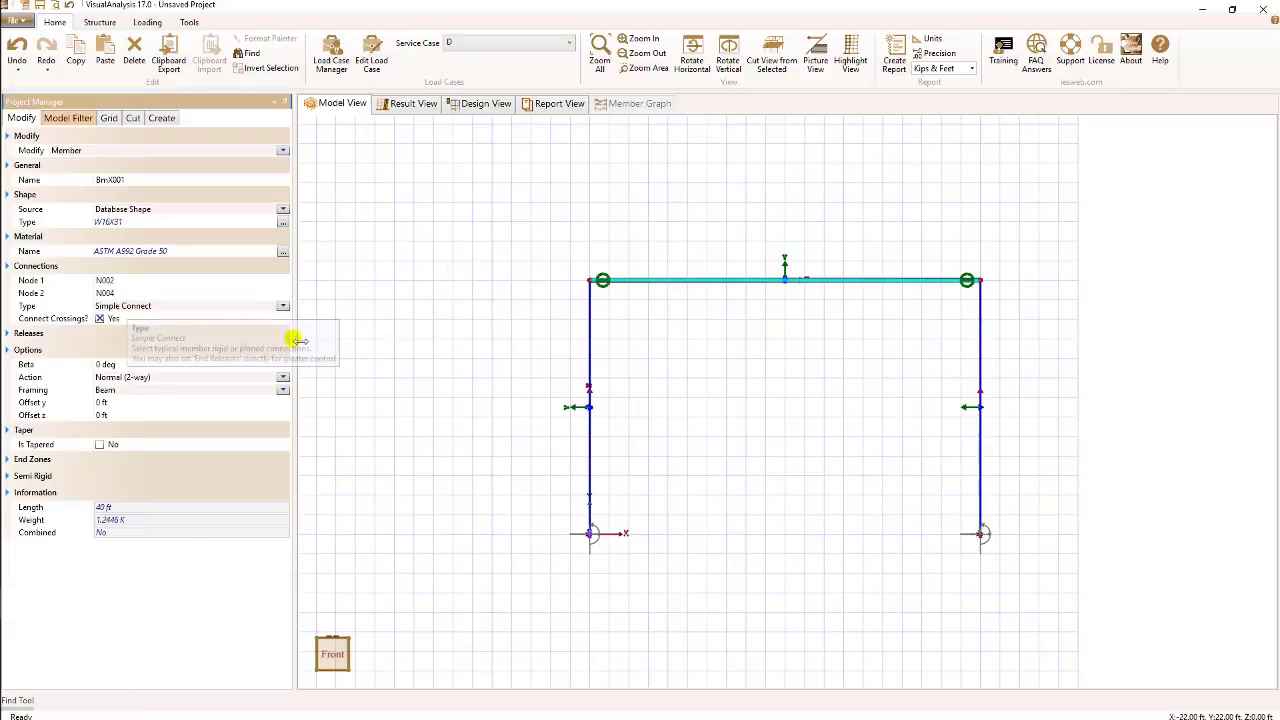
- Review the beam's end releases, then revert its connection type to Rigid Connect
left_click(9, 336)
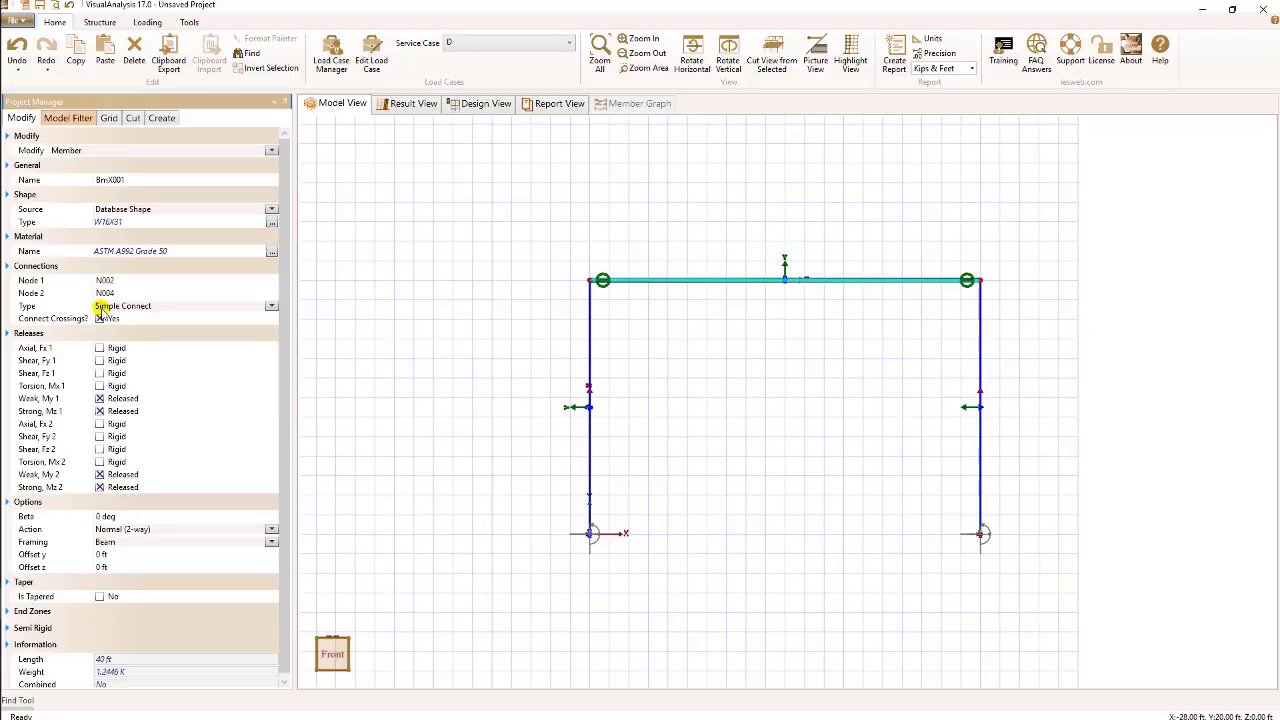
left_click(269, 307)
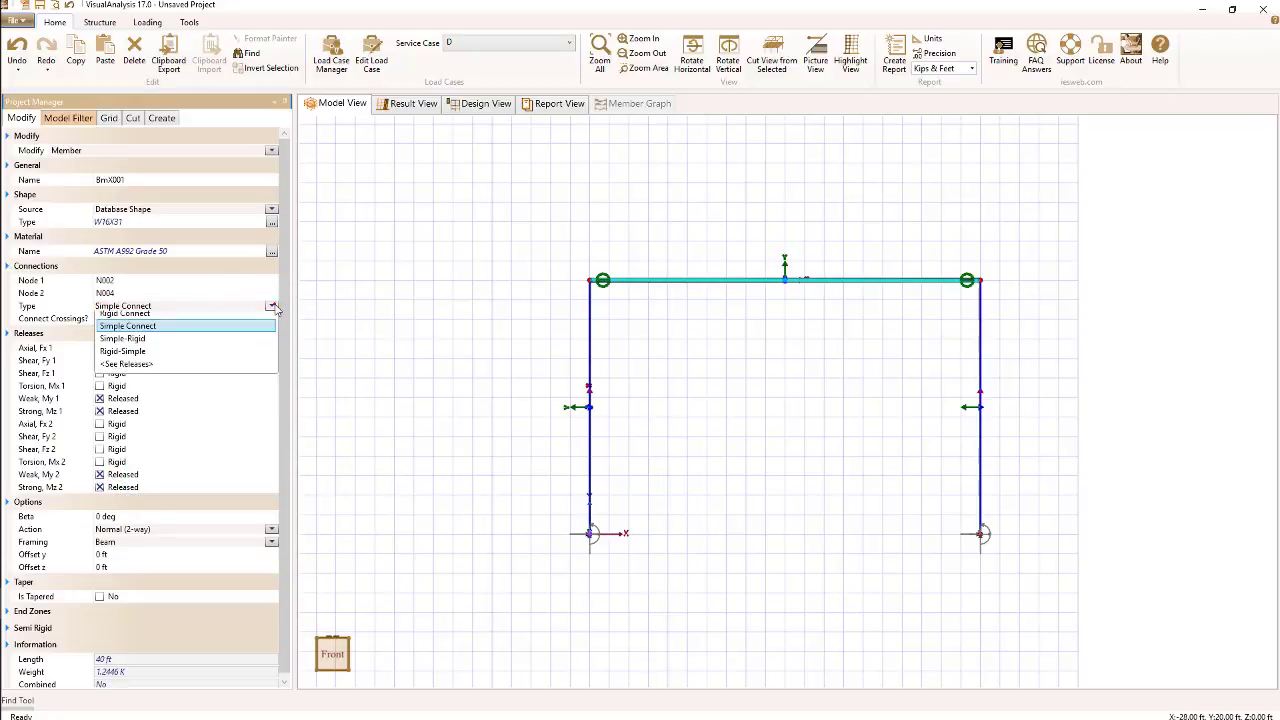
left_click(161, 323)
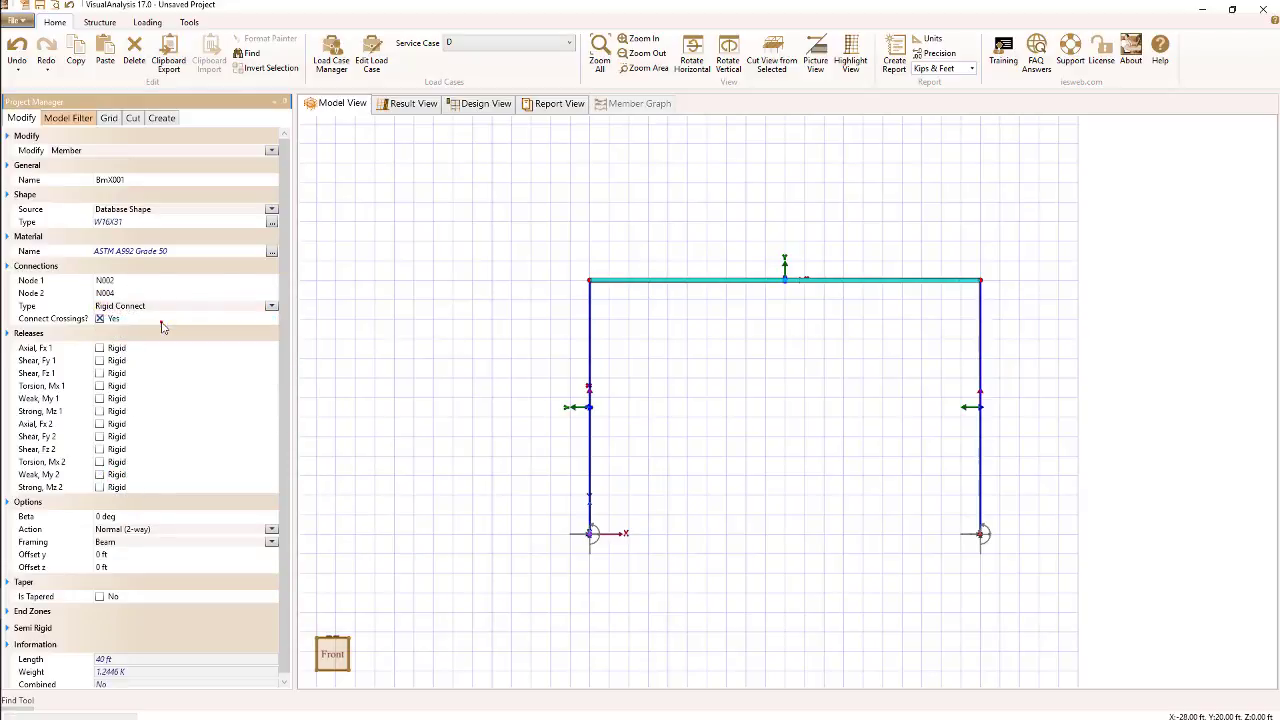
left_click(9, 334)
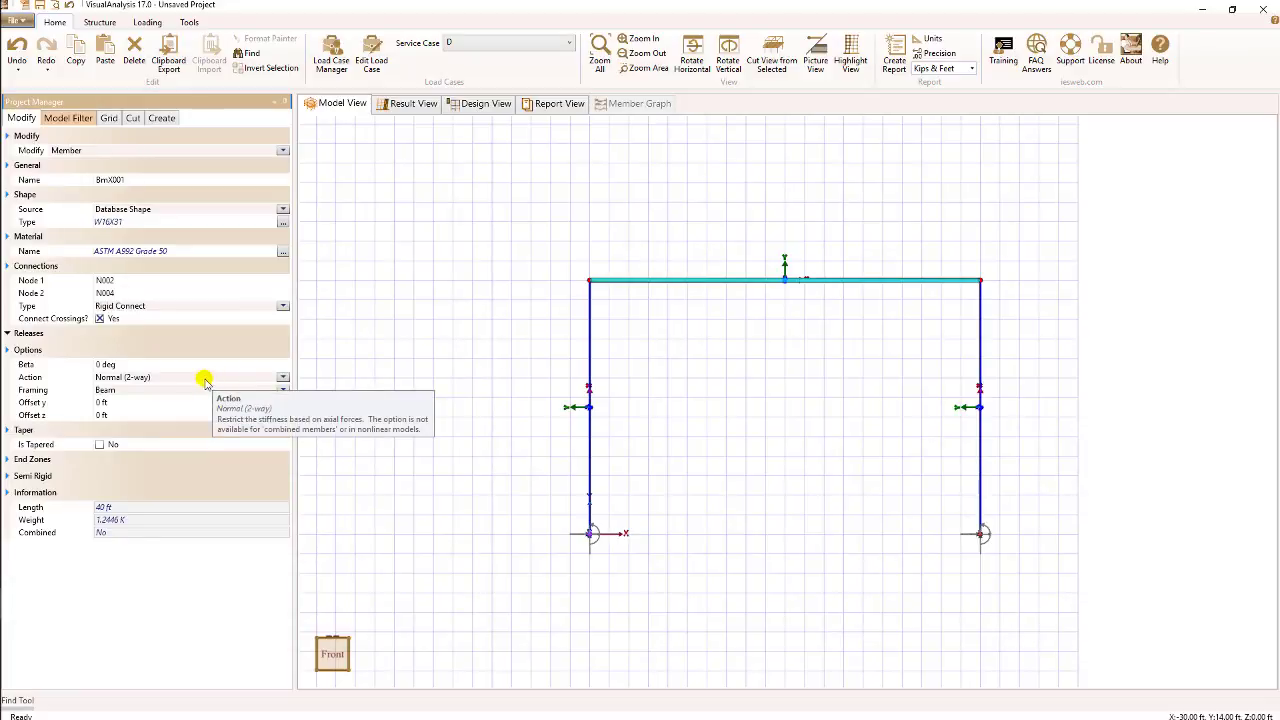
- Review the beam's Action options, keeping Normal (2-way)
left_click(284, 379)
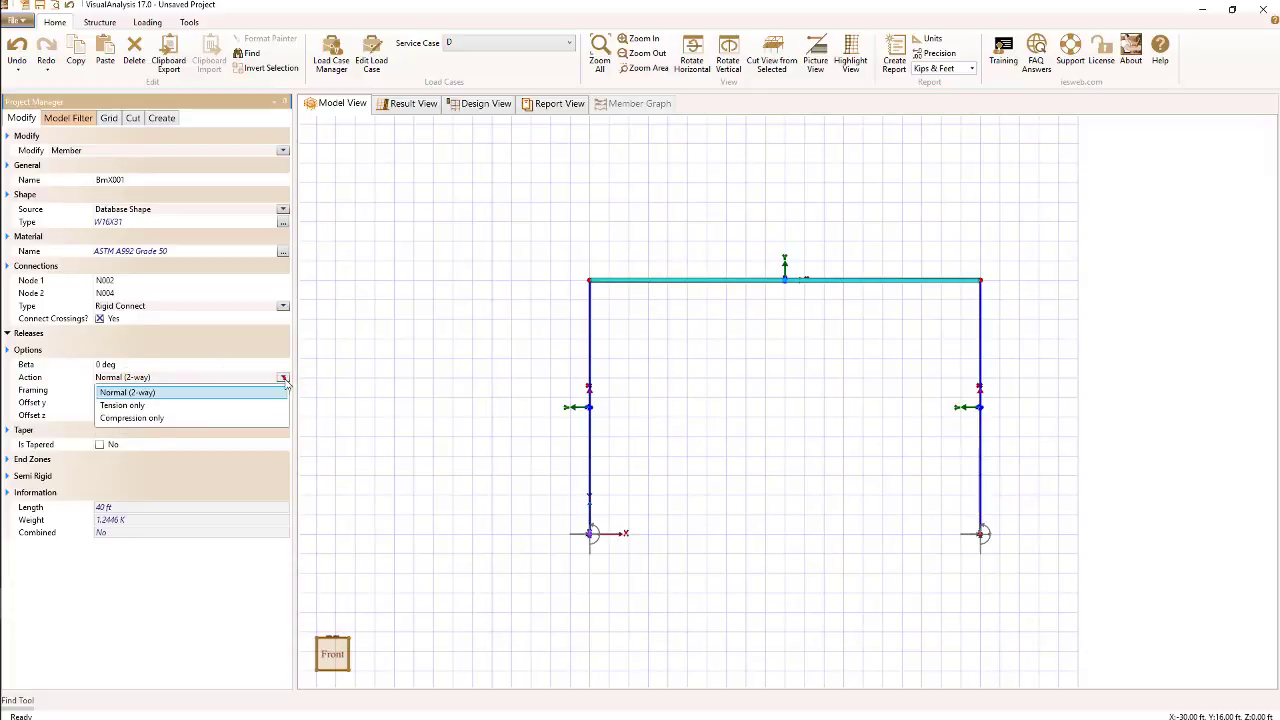
left_click(224, 392)
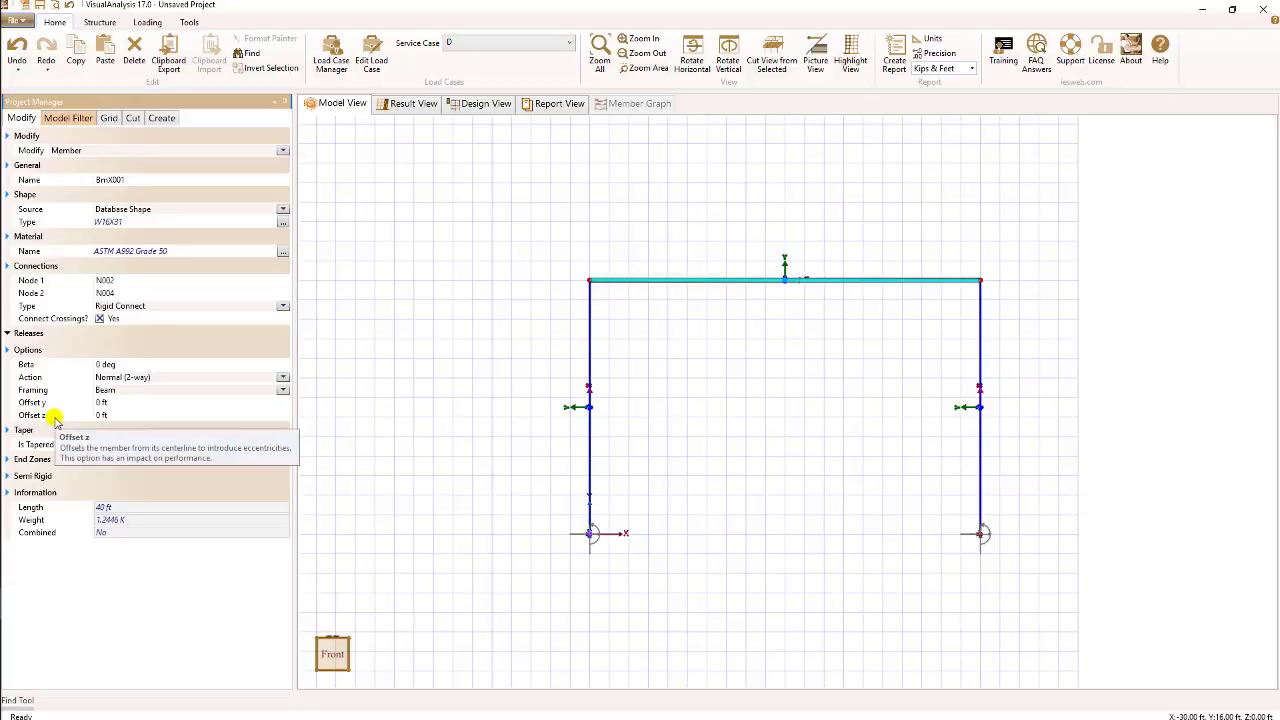
- Set the beam's Offset y to 1 ft and deselect it
left_click(101, 404)
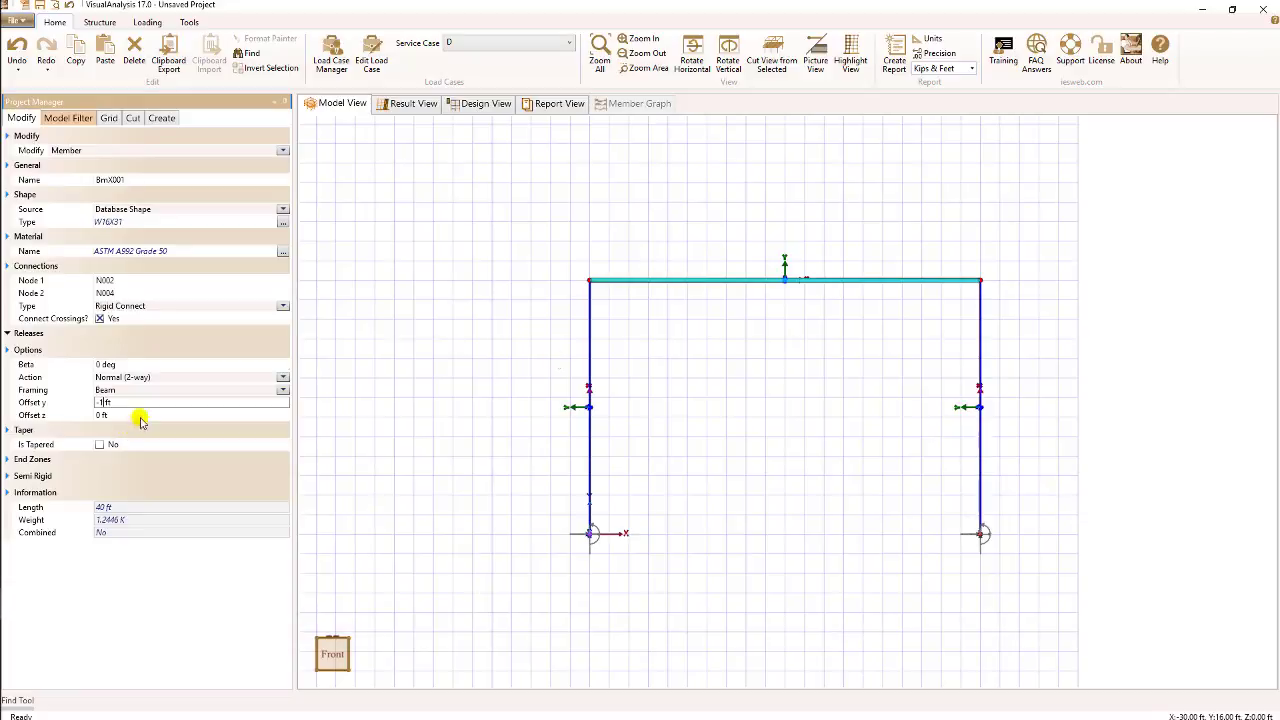
left_click(492, 340)
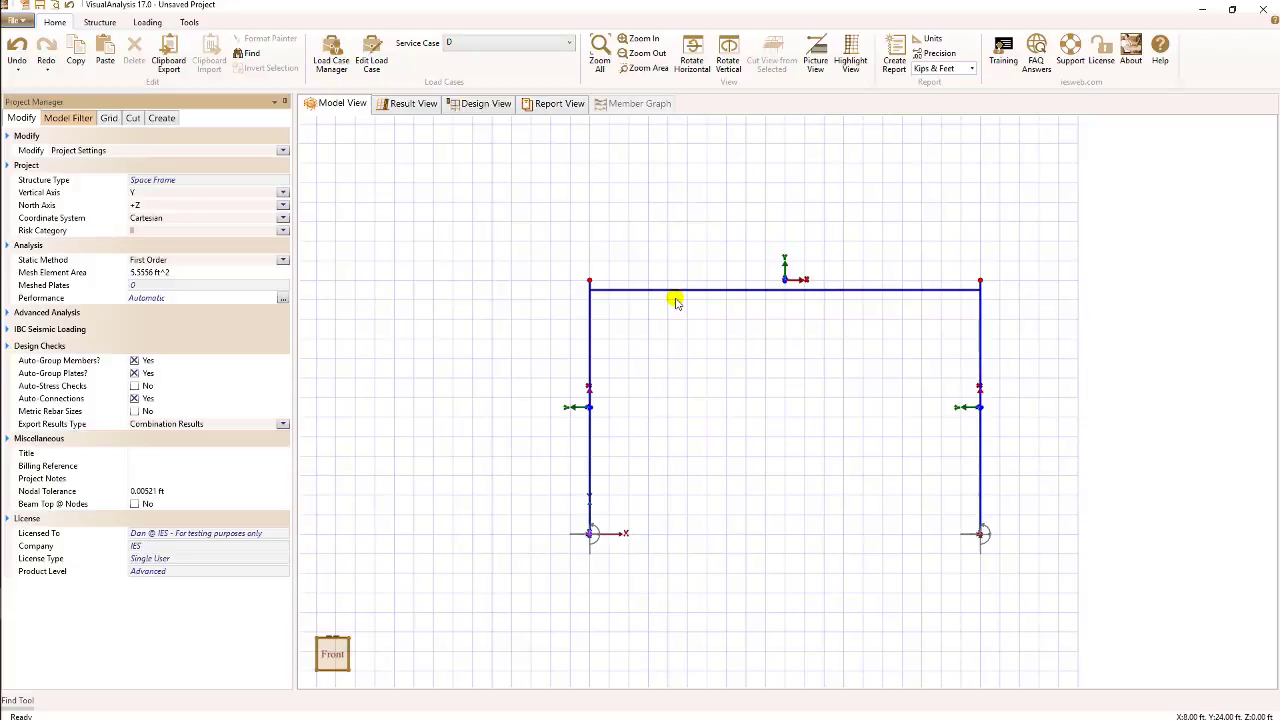
- Reselect the top beam and set its Offset y back to 0 ft
left_click(672, 294)
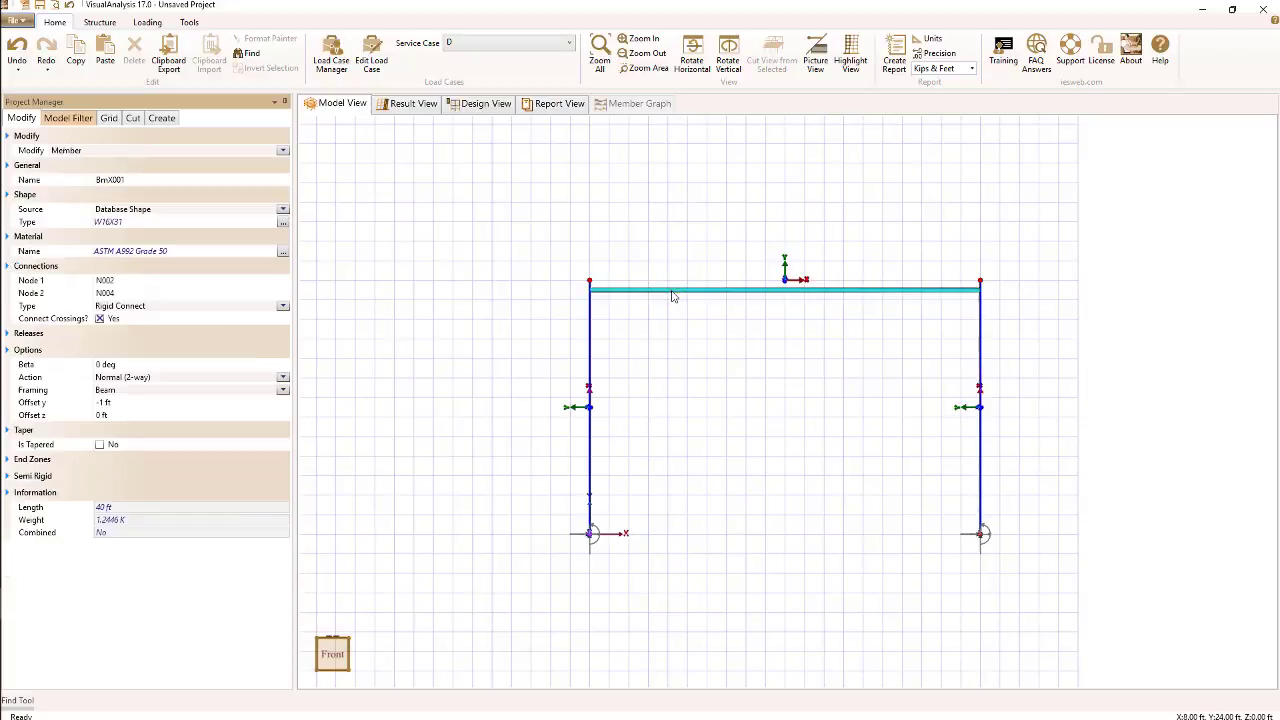
left_click(108, 403)
type("0")
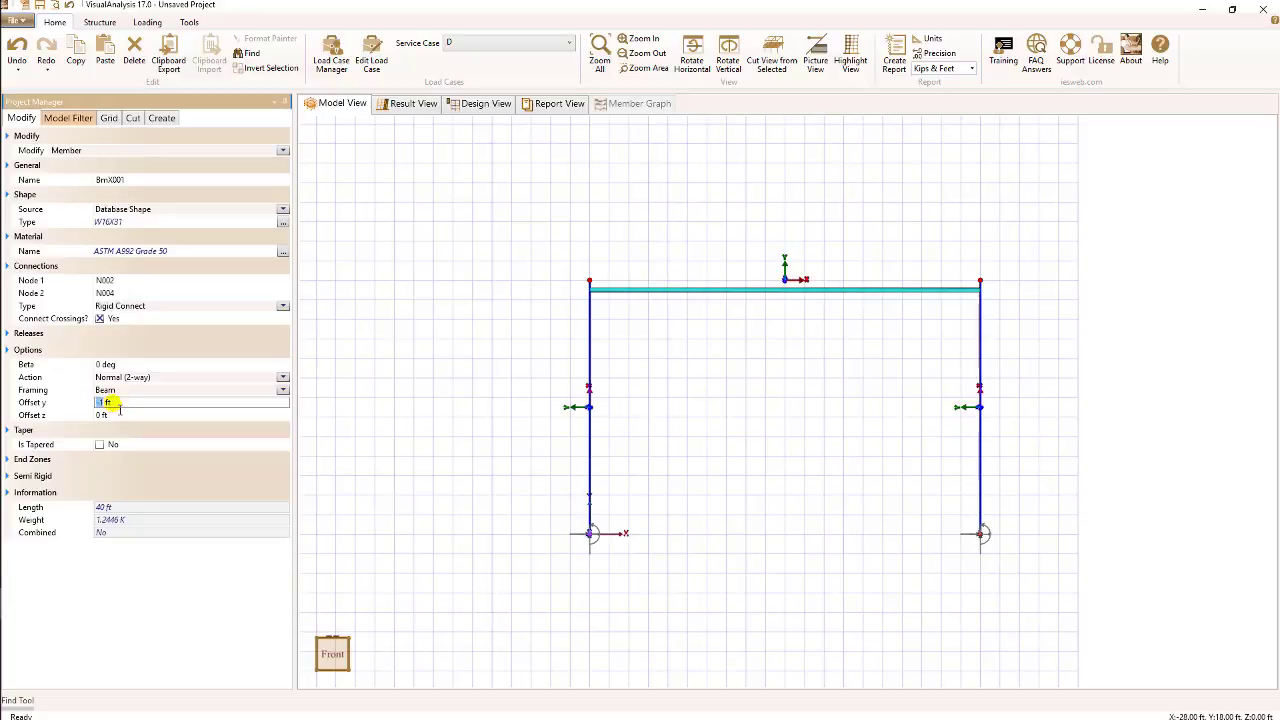
key("Return")
left_click(404, 413)
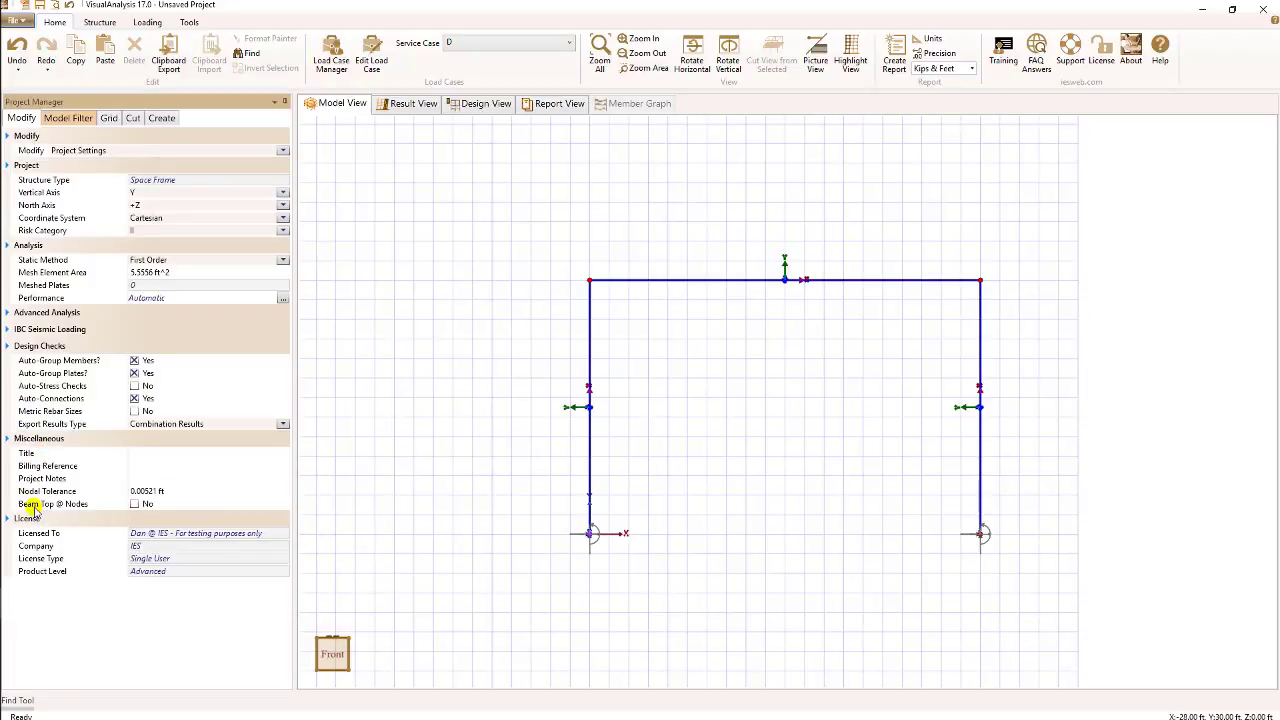
- Toggle the Beams Top @ Nodes project setting on and back off
left_click(133, 504)
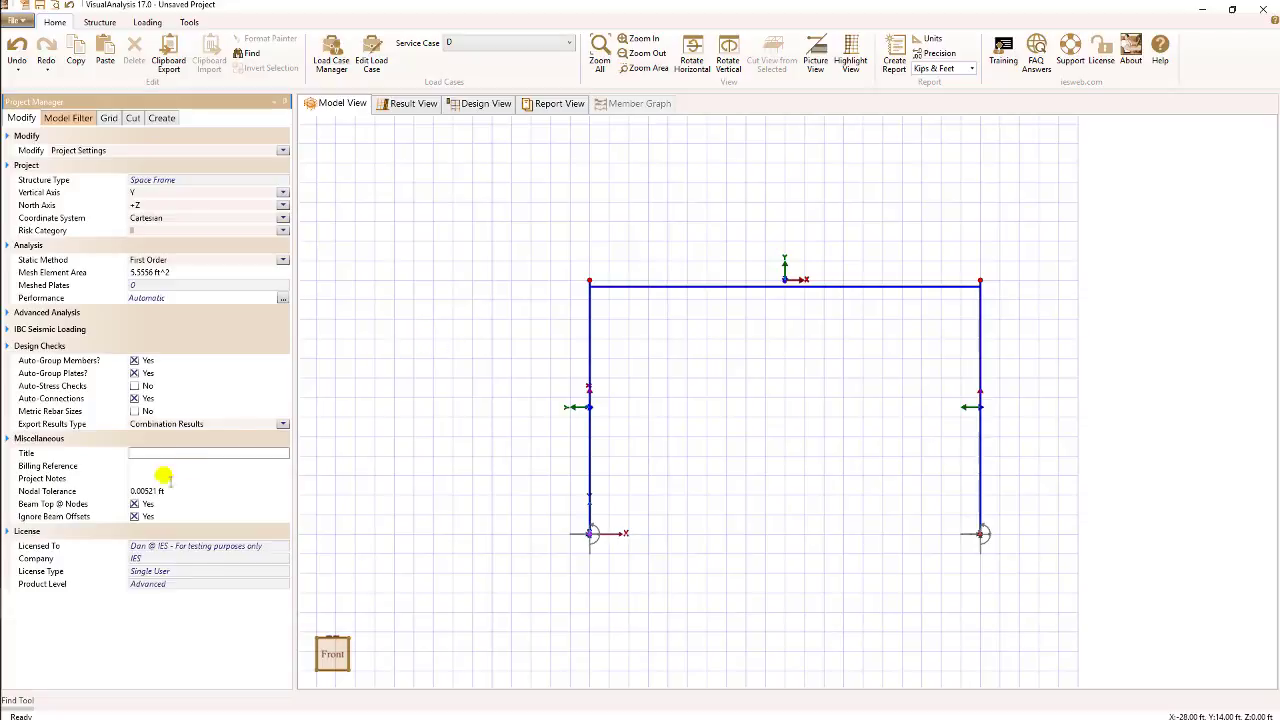
left_click(134, 504)
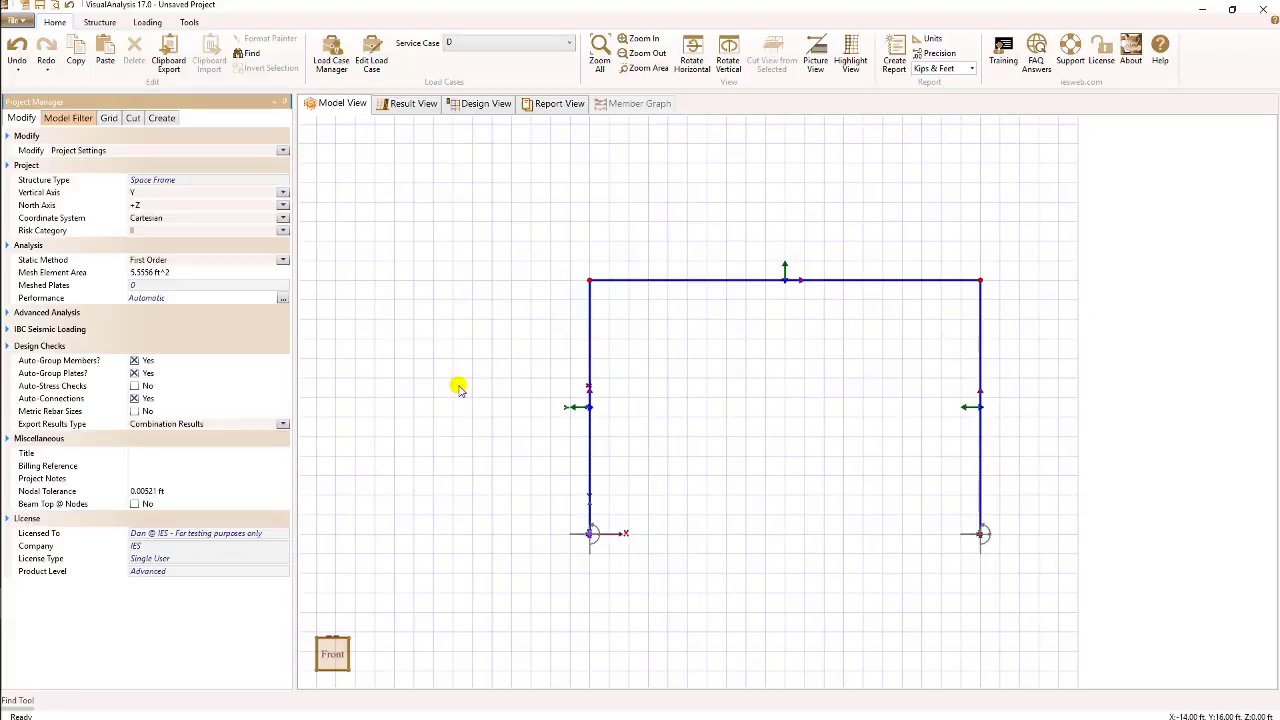
- Select the top beam and set its End Zone 1 to Rigid
left_click(634, 283)
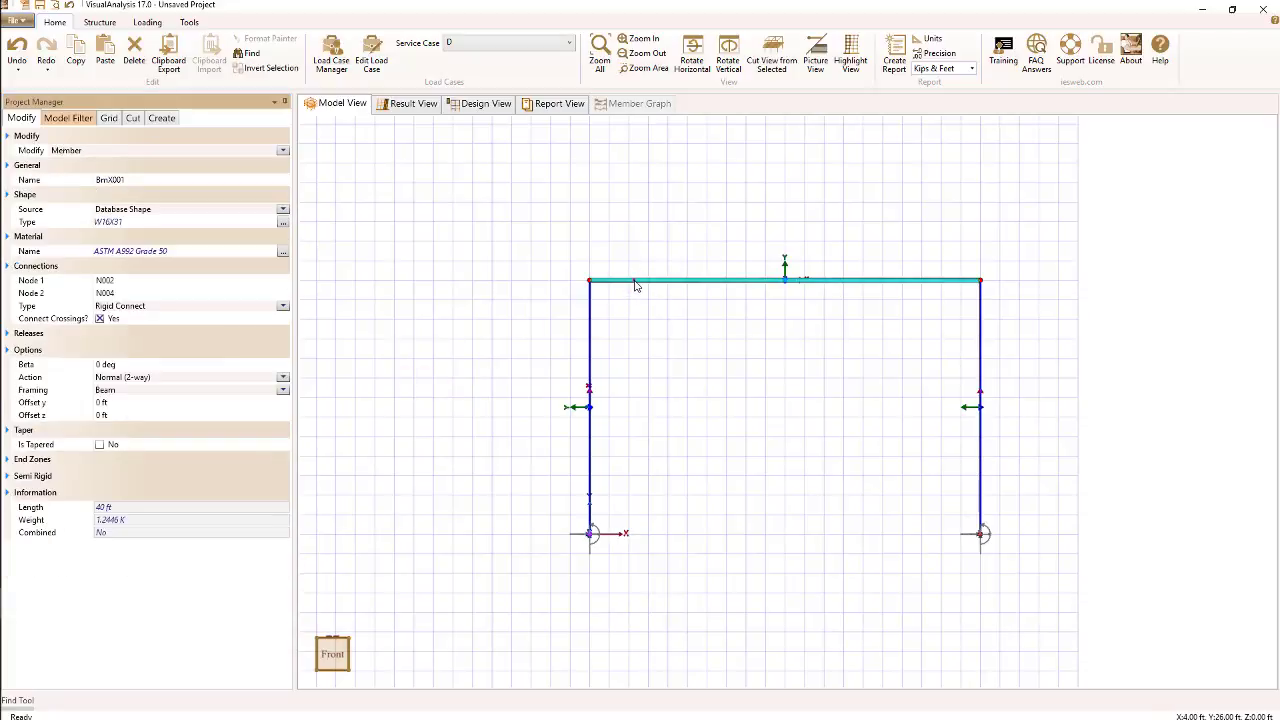
left_click(8, 459)
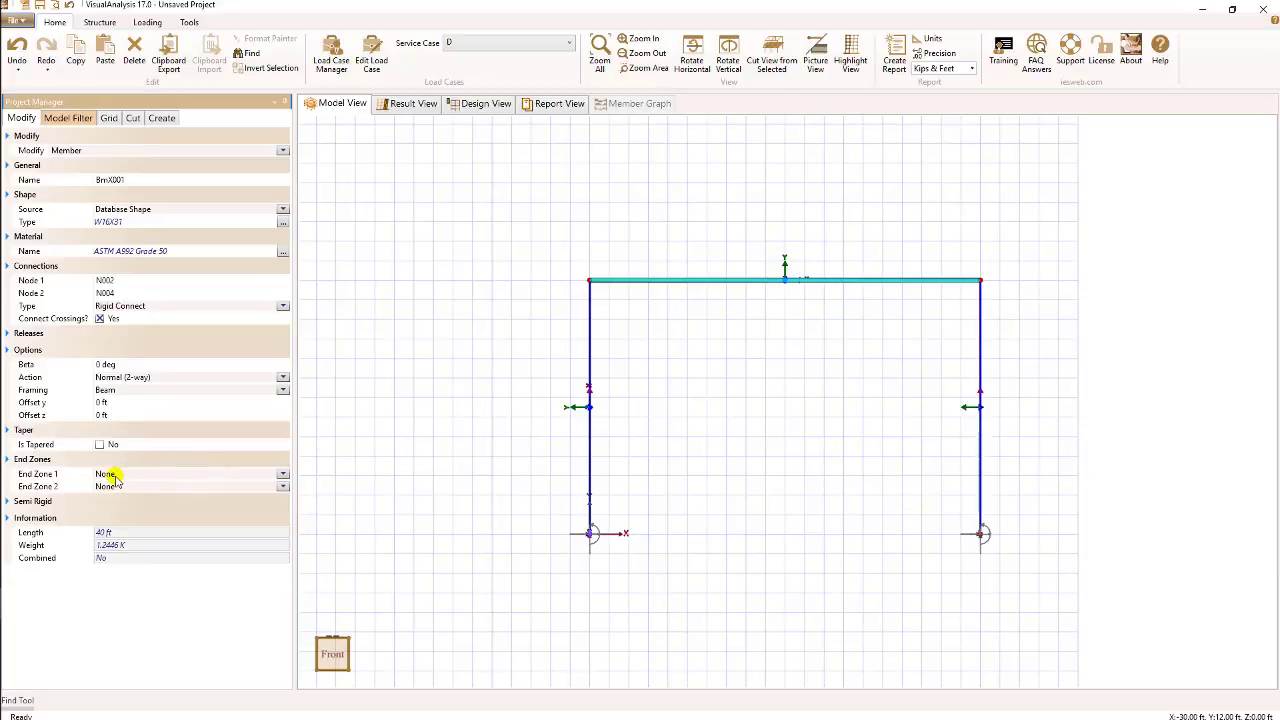
left_click(284, 474)
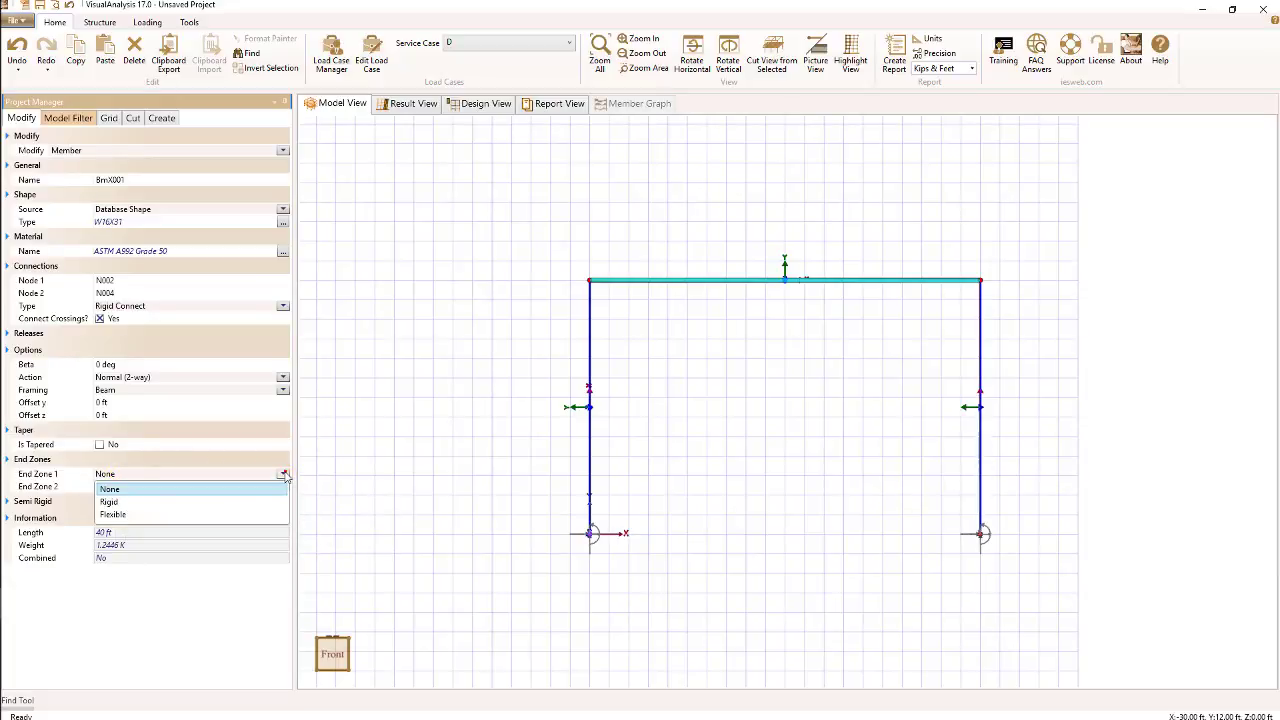
left_click(232, 502)
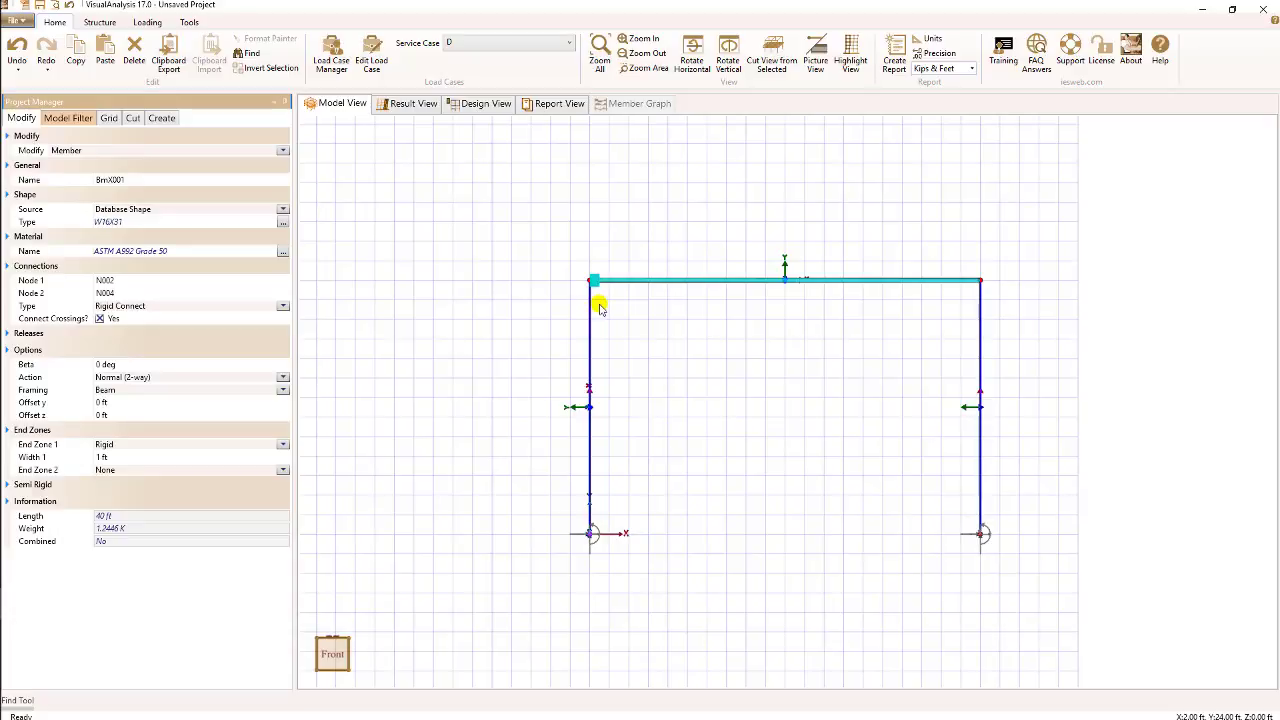
- Change End Zone 1 to Flexible and inspect its Width 1 and Percent 1 fields
left_click(100, 459)
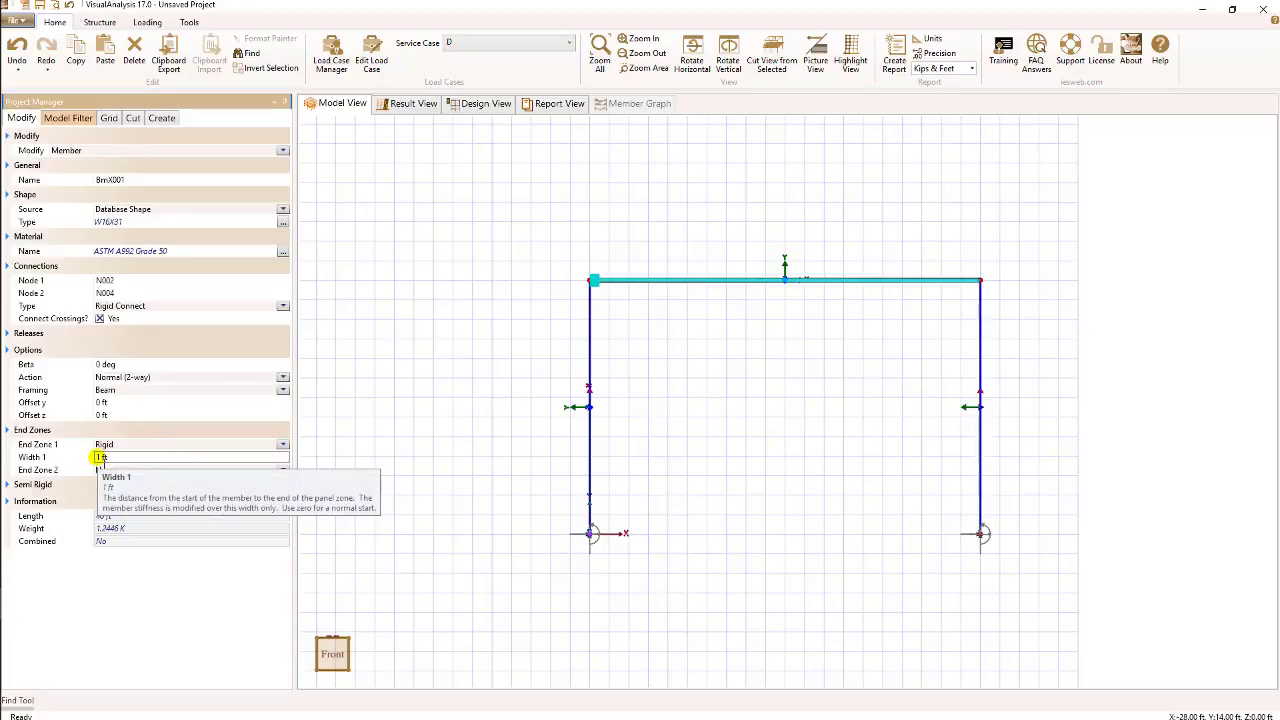
left_click(283, 444)
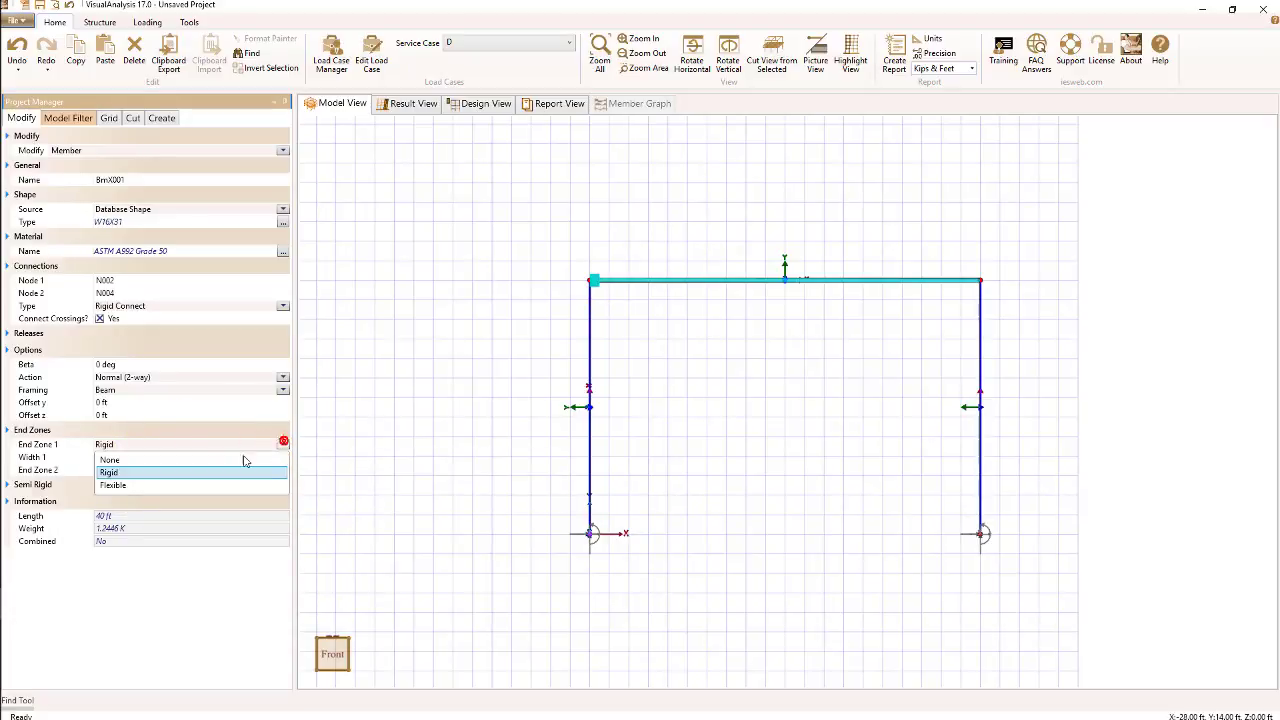
left_click(170, 485)
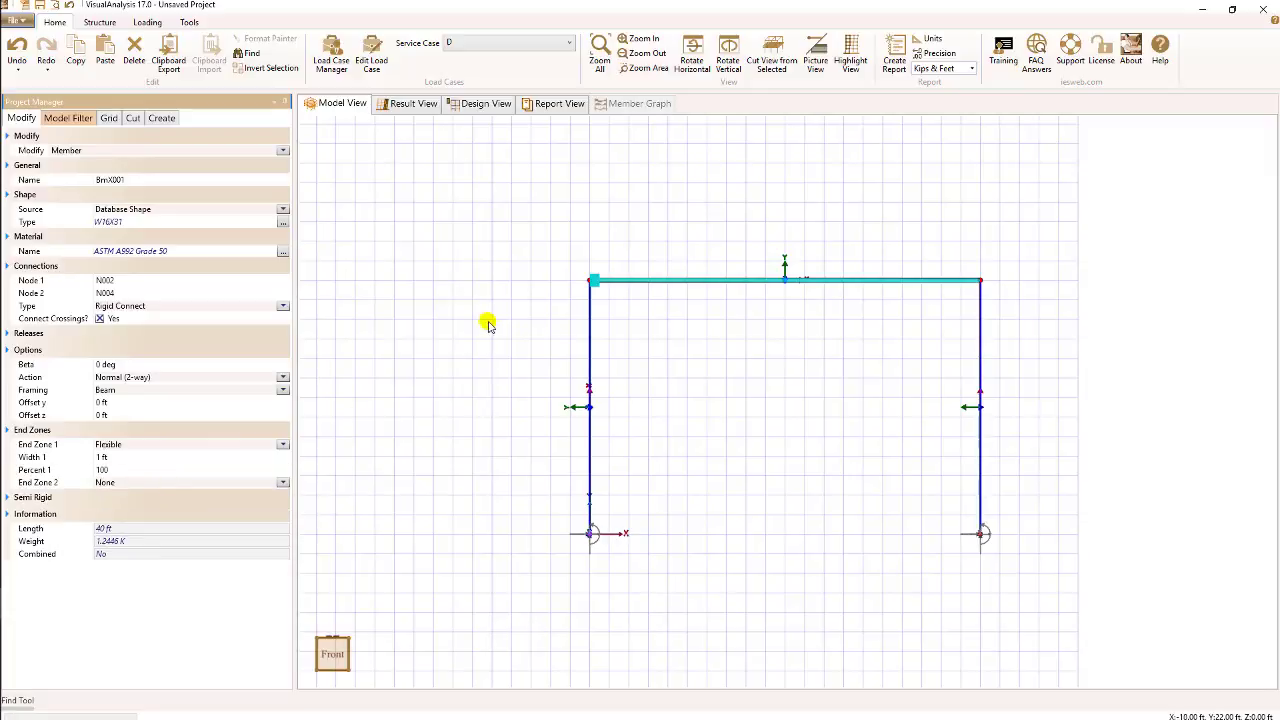
left_click(117, 471)
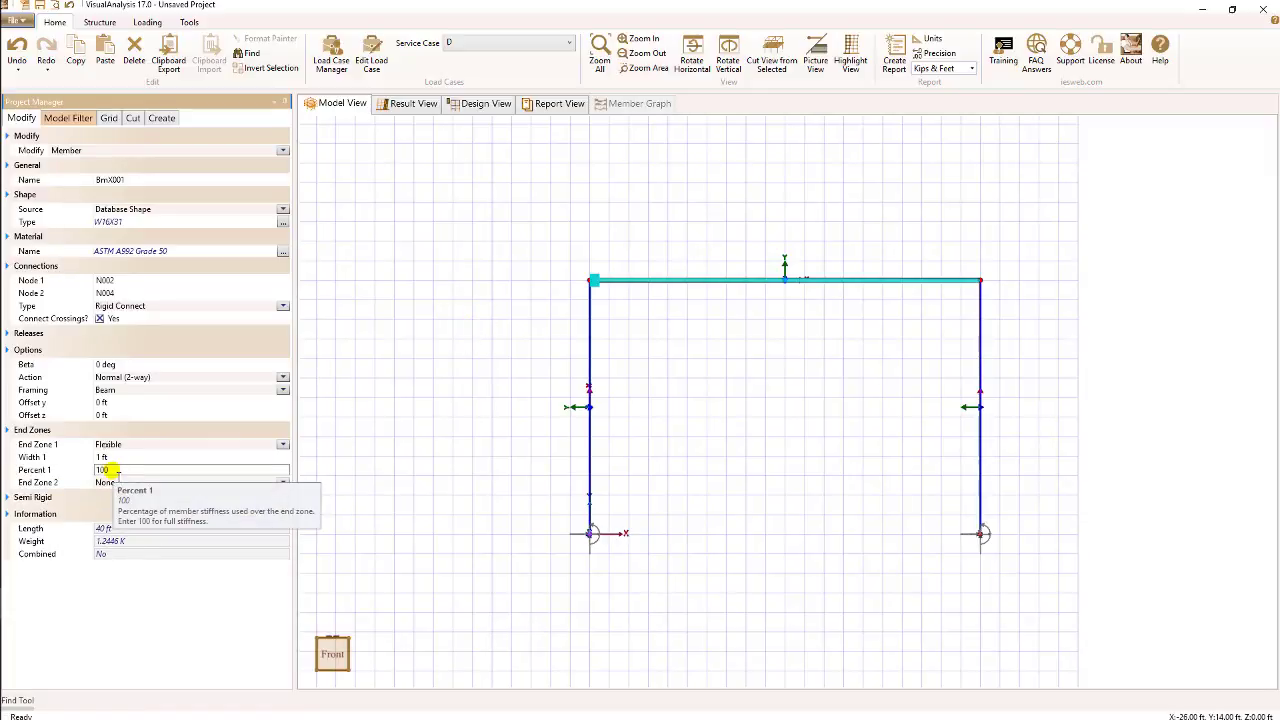
double_click(104, 470)
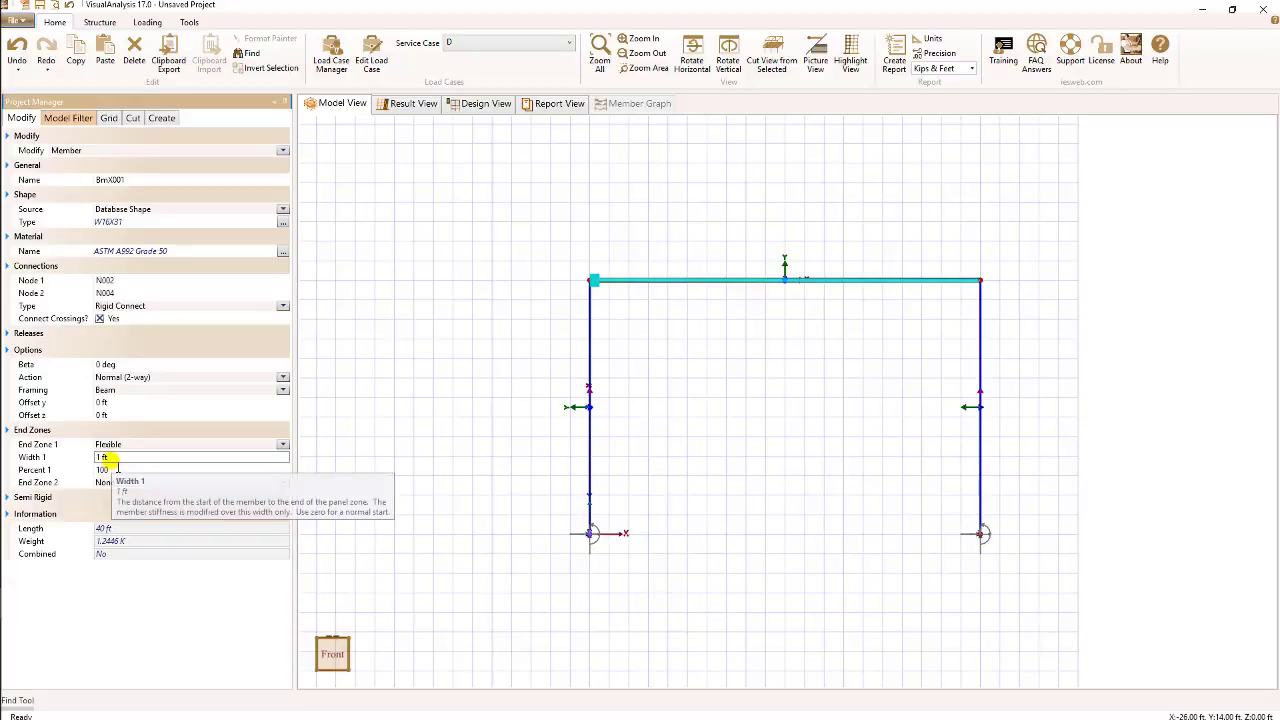
left_click(104, 457)
left_click(112, 469)
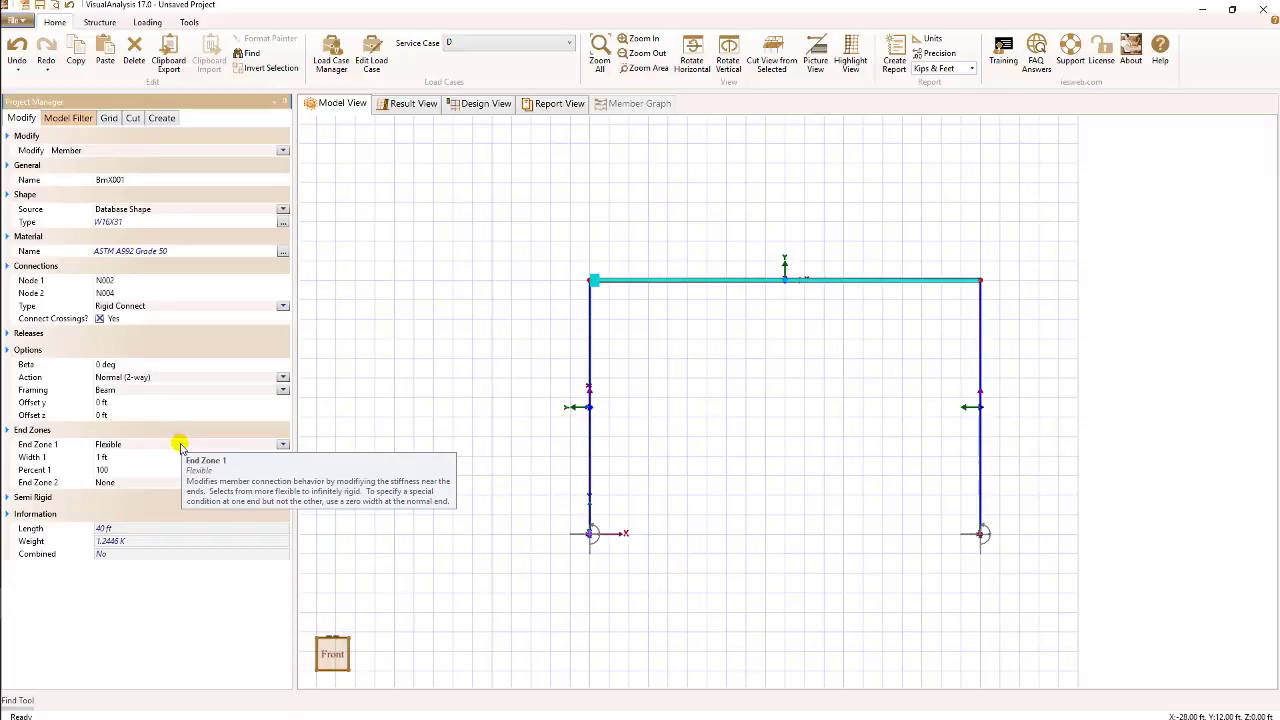
- Expand the beam's Semi Rigid settings and reset End Zone 1 to None
left_click(8, 497)
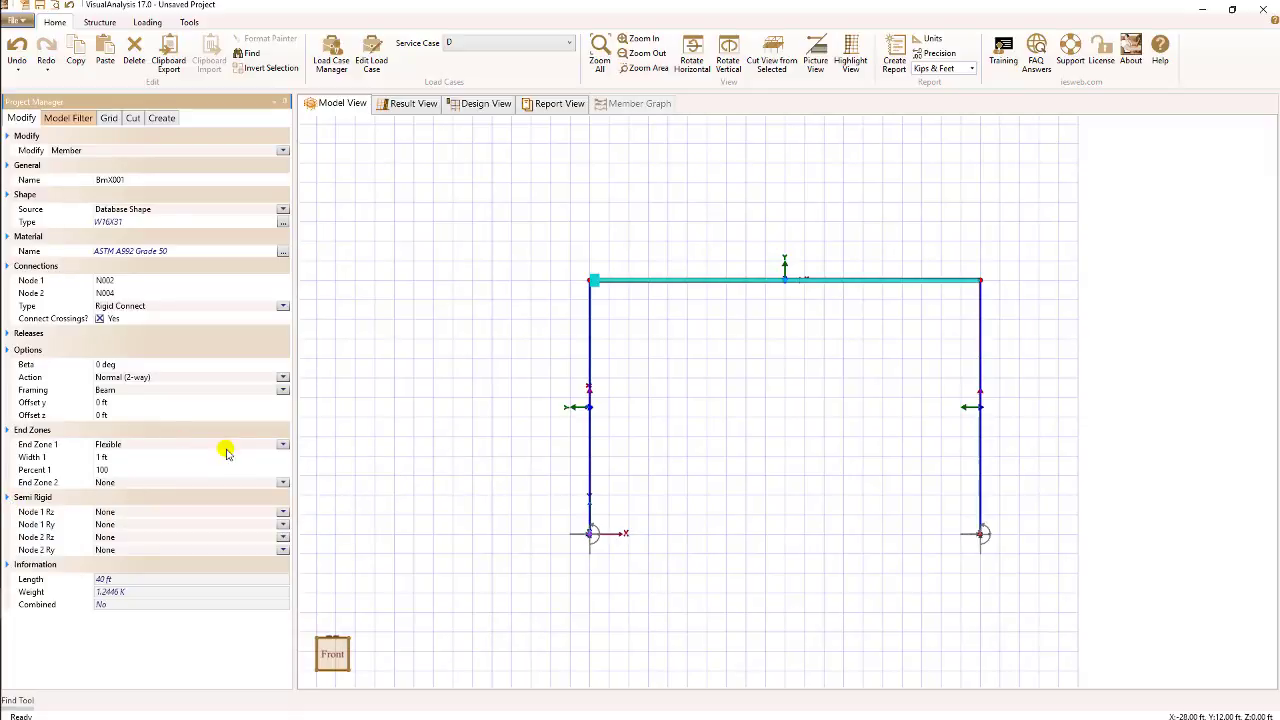
left_click(281, 444)
left_click(205, 460)
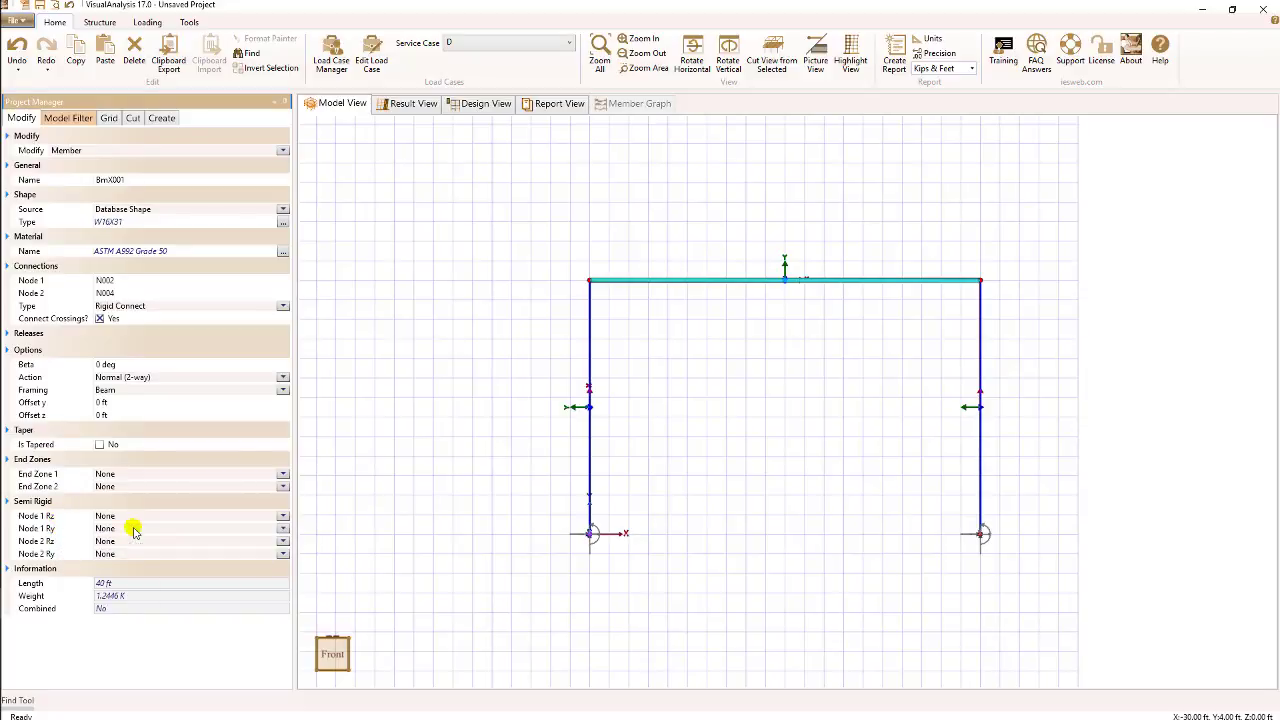
- Set the beam's Node 1 Rz semi-rigid model to Constant
left_click(283, 516)
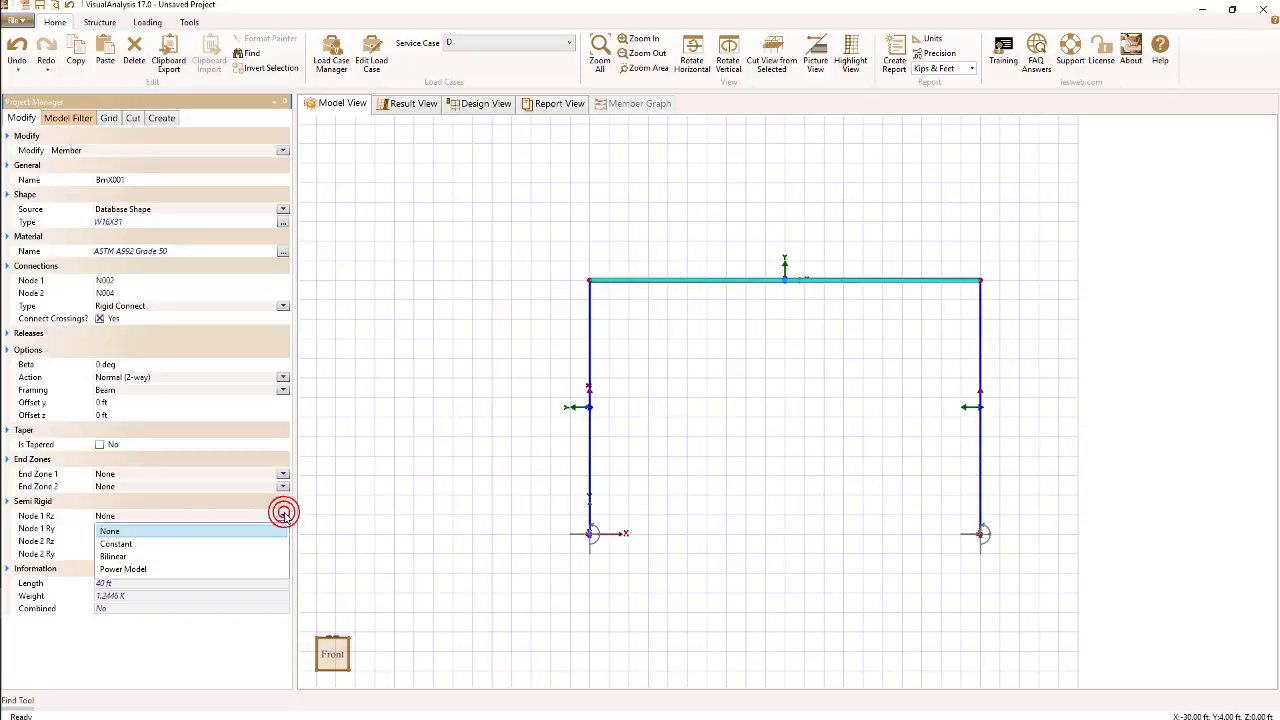
left_click(240, 543)
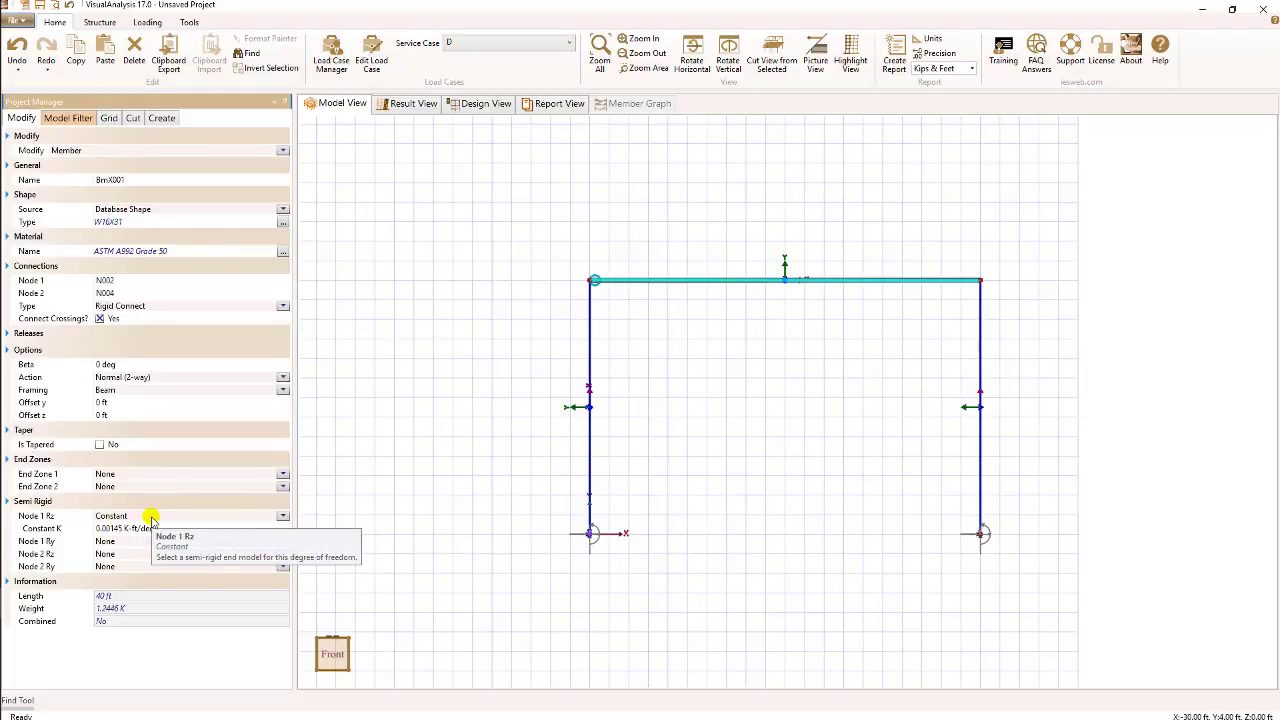
- Switch the Node 1 Rz model to Bilinear and inspect its Bilinear K1 stiffness
left_click(282, 516)
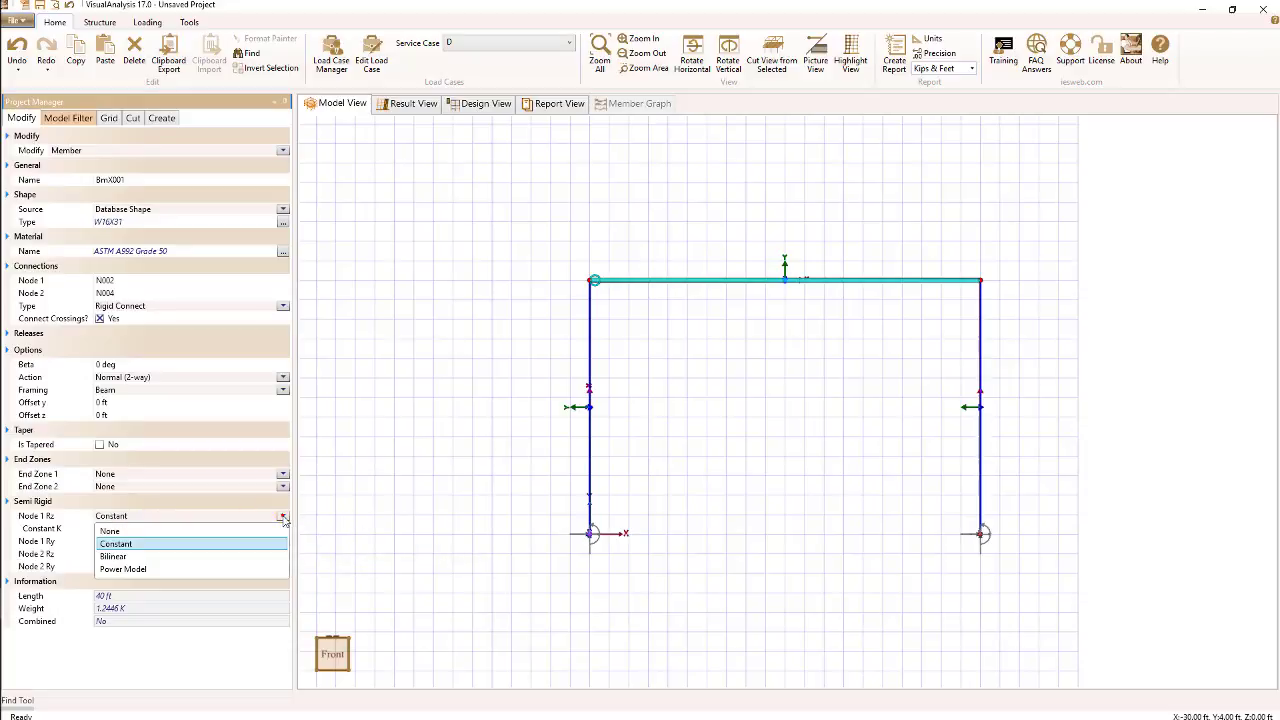
left_click(208, 558)
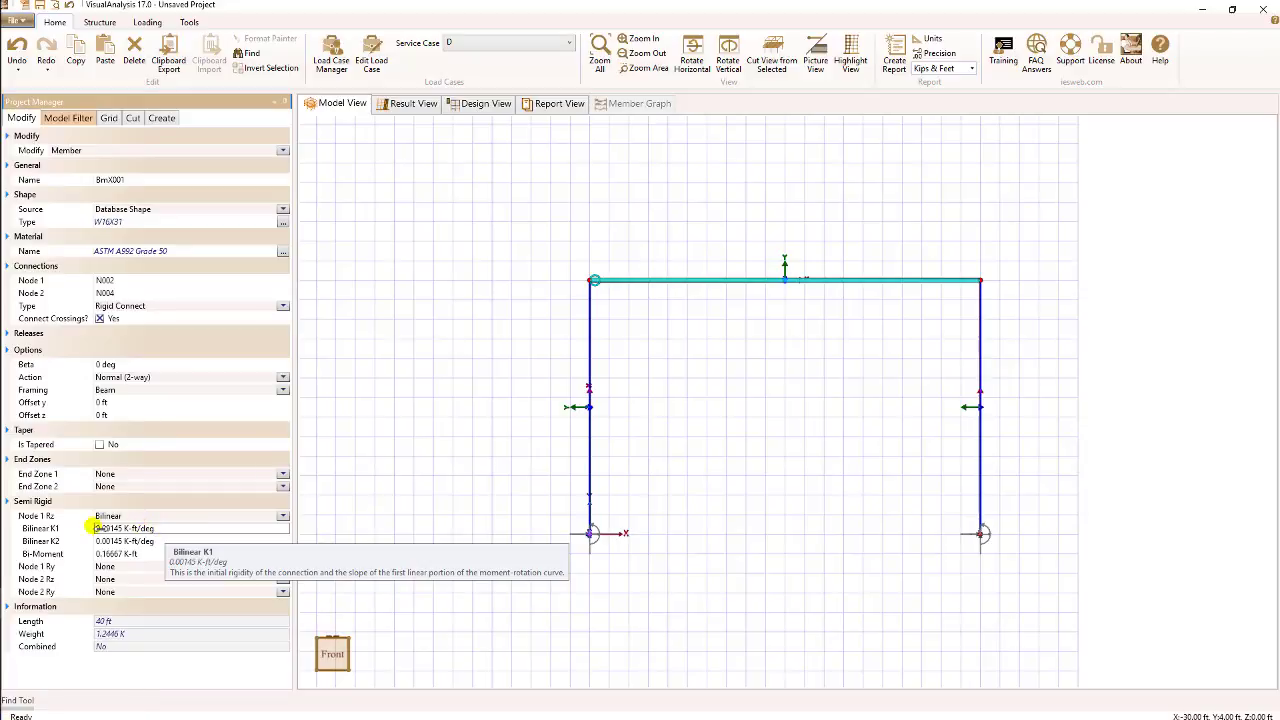
left_click(160, 527)
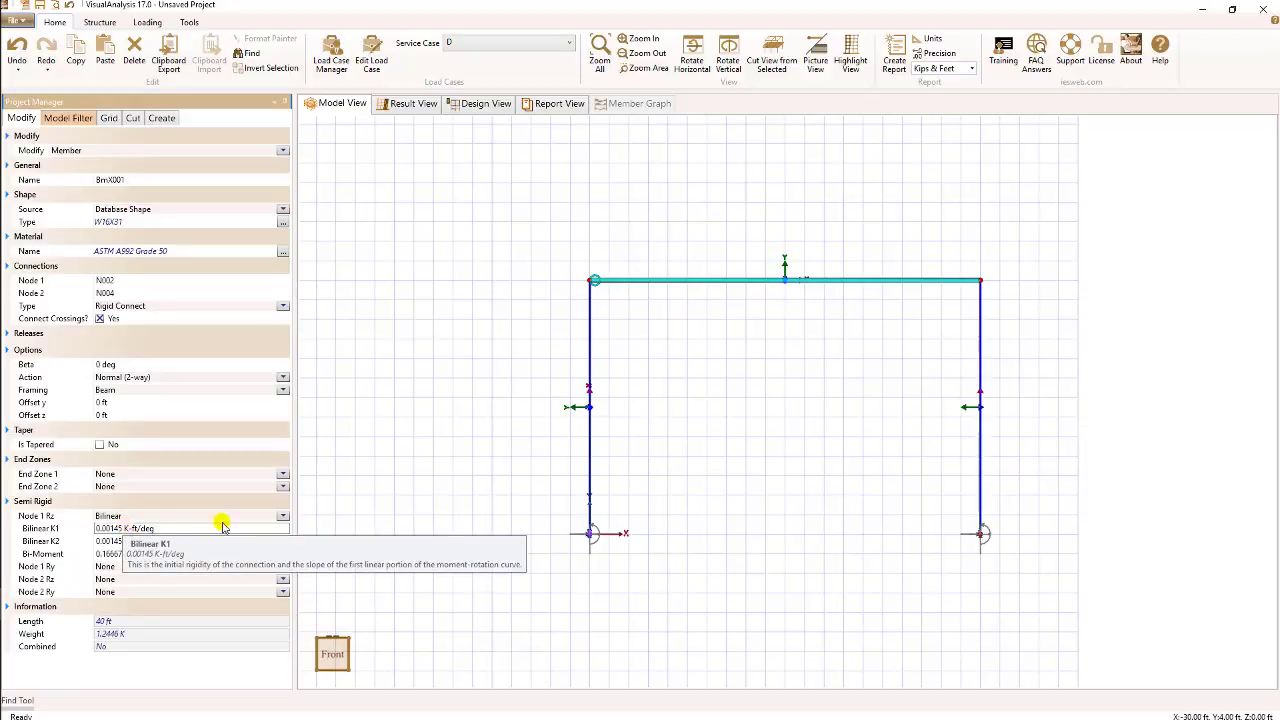
- Switch the Node 1 Rz semi-rigid model to Power Model
left_click(283, 516)
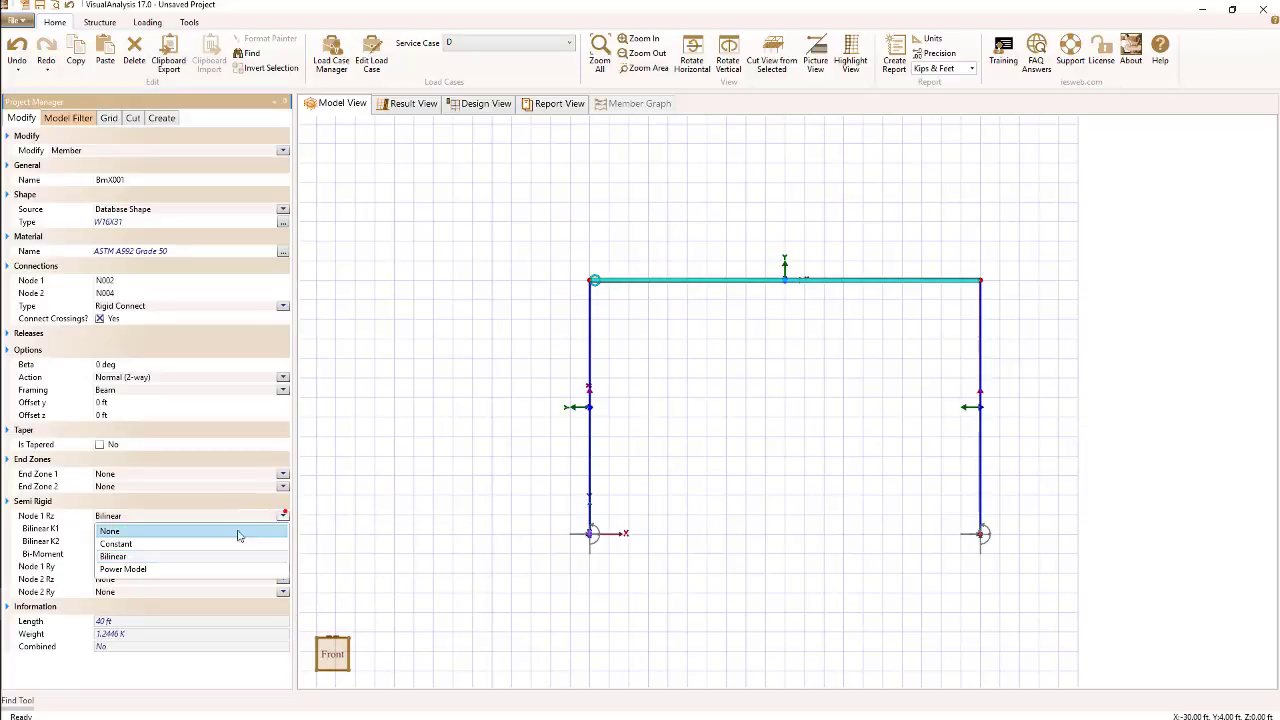
left_click(200, 568)
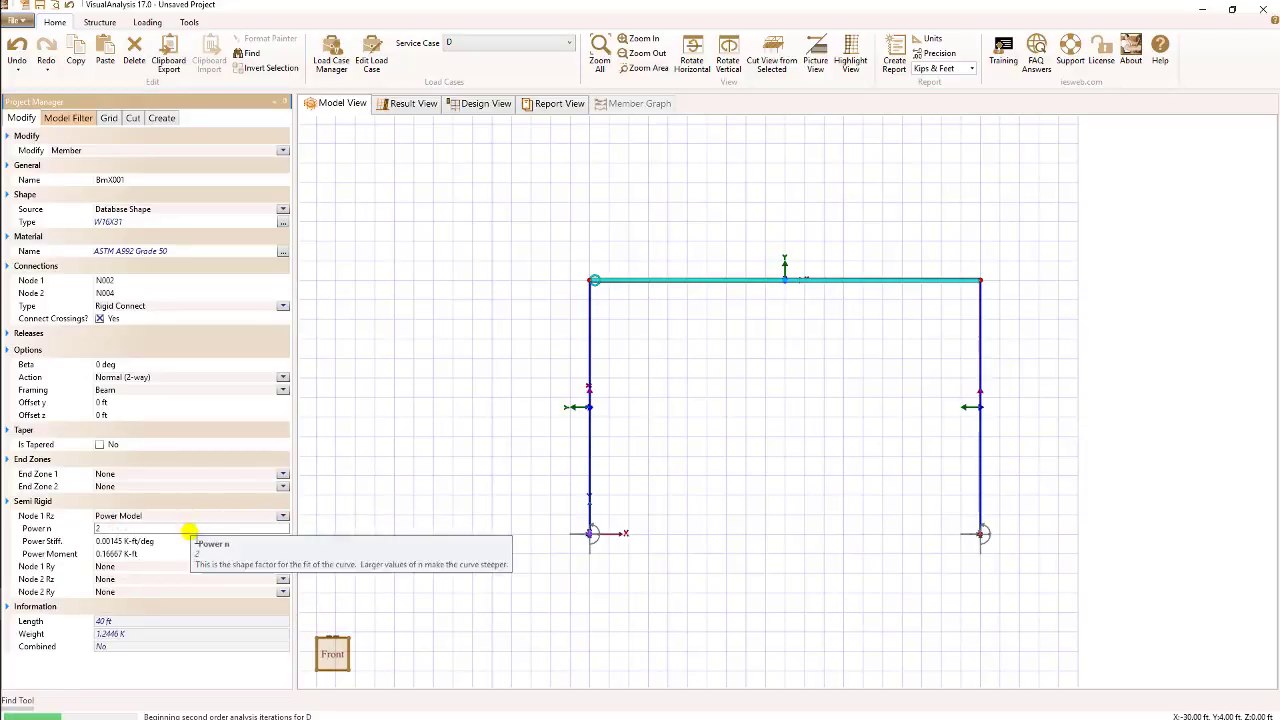